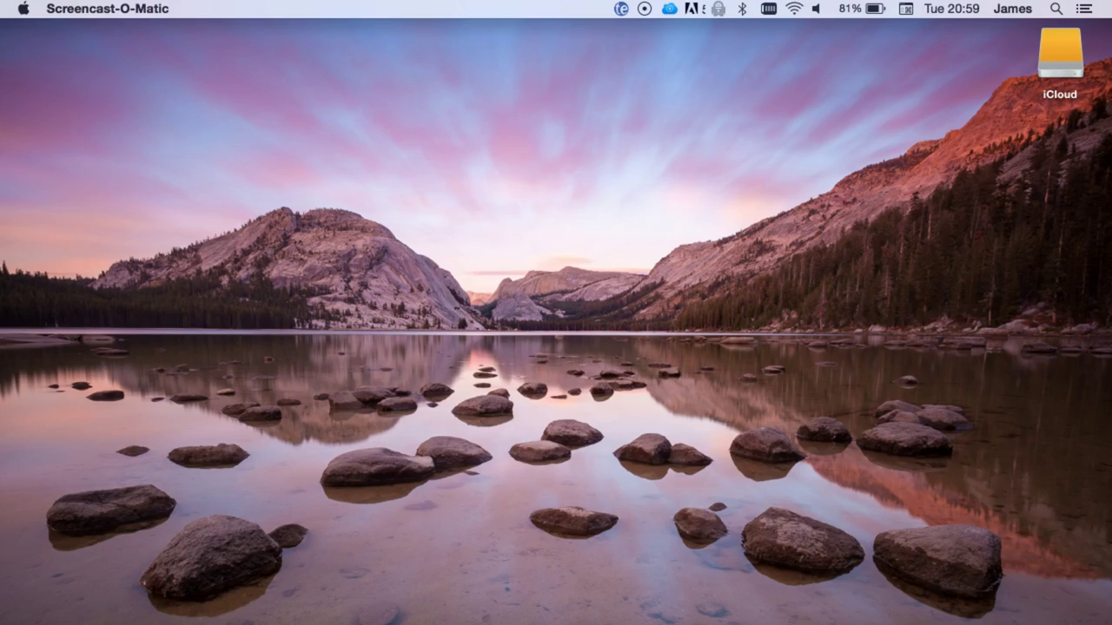
# Check per-drive storage in About This Mac, then close the window
pyautogui.click(23, 8)
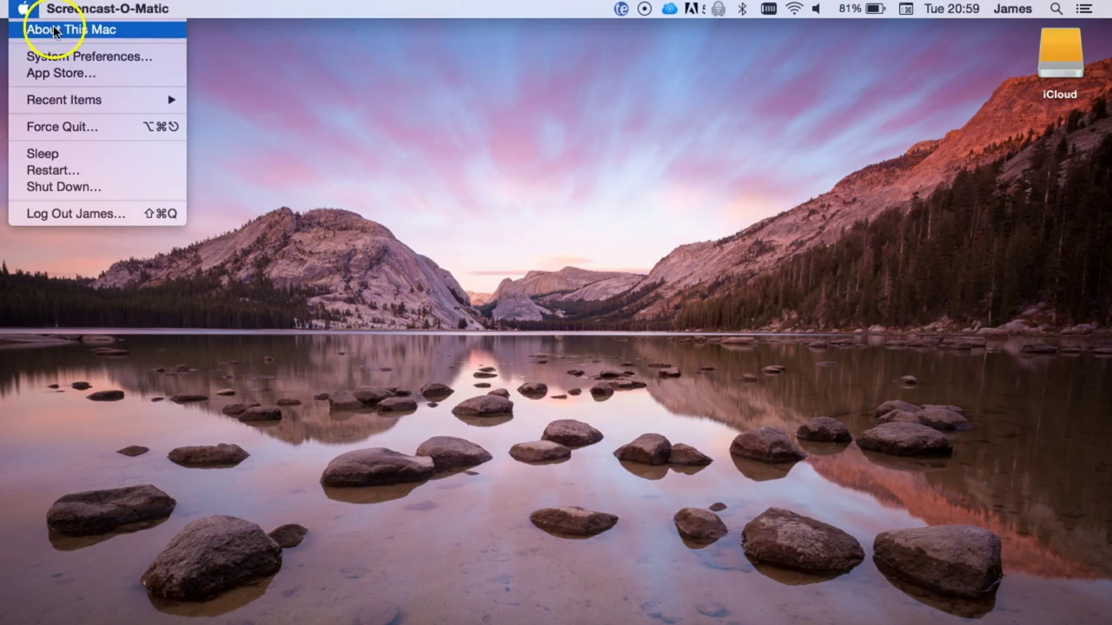
pyautogui.click(53, 31)
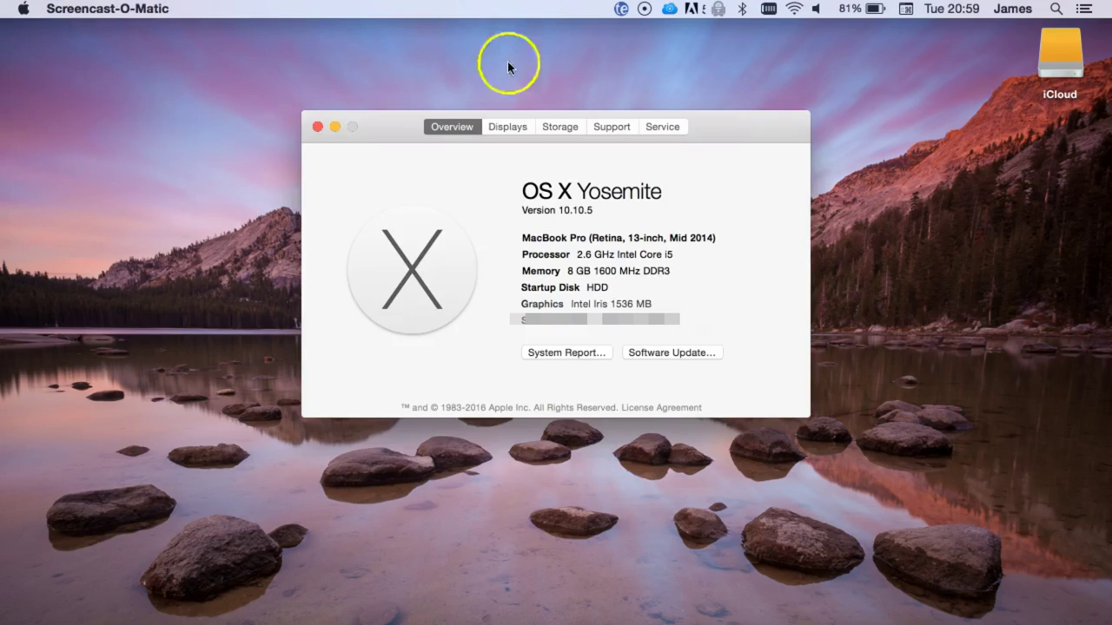
pyautogui.click(562, 125)
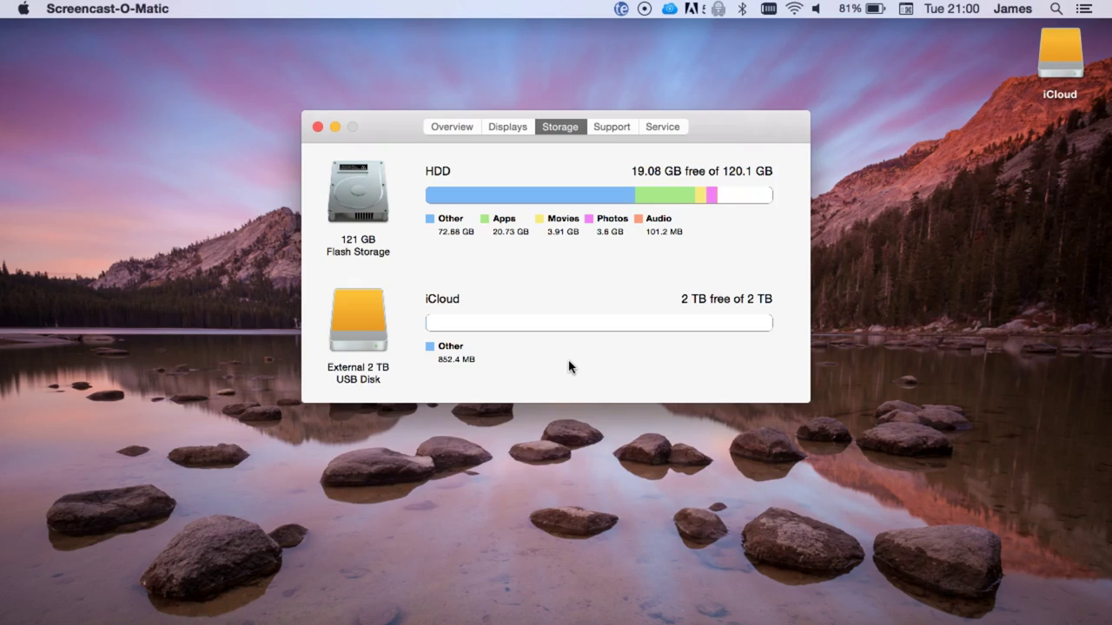
pyautogui.press('super+w')
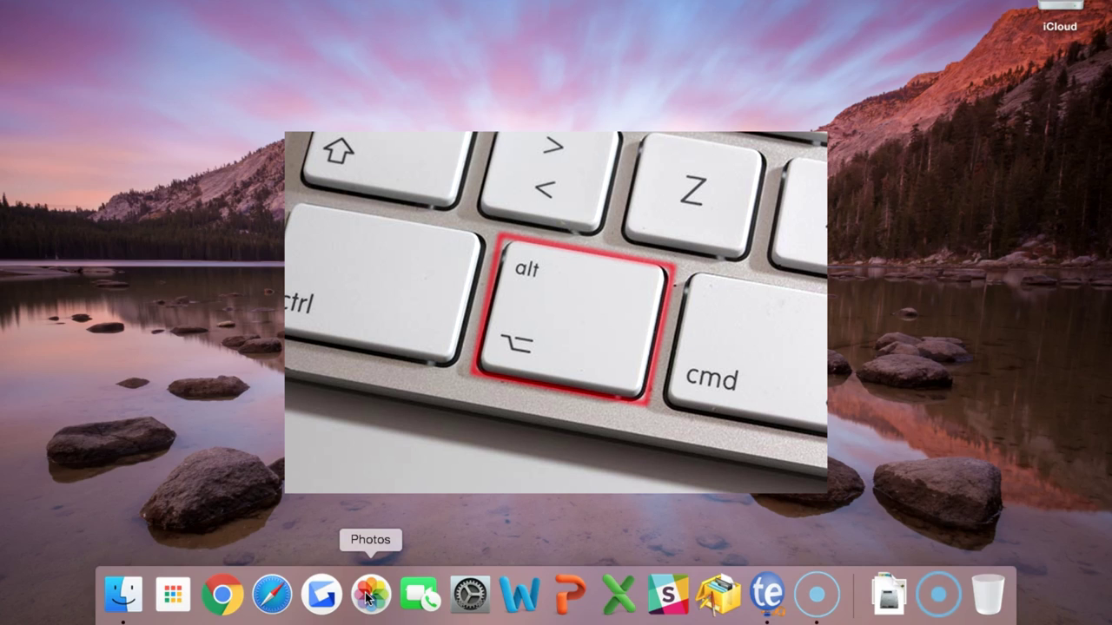
# Create a new library named 'Photos Library' saved on the iCloud drive
pyautogui.keyDown('alt'); pyautogui.click(368, 596); pyautogui.keyUp('alt')
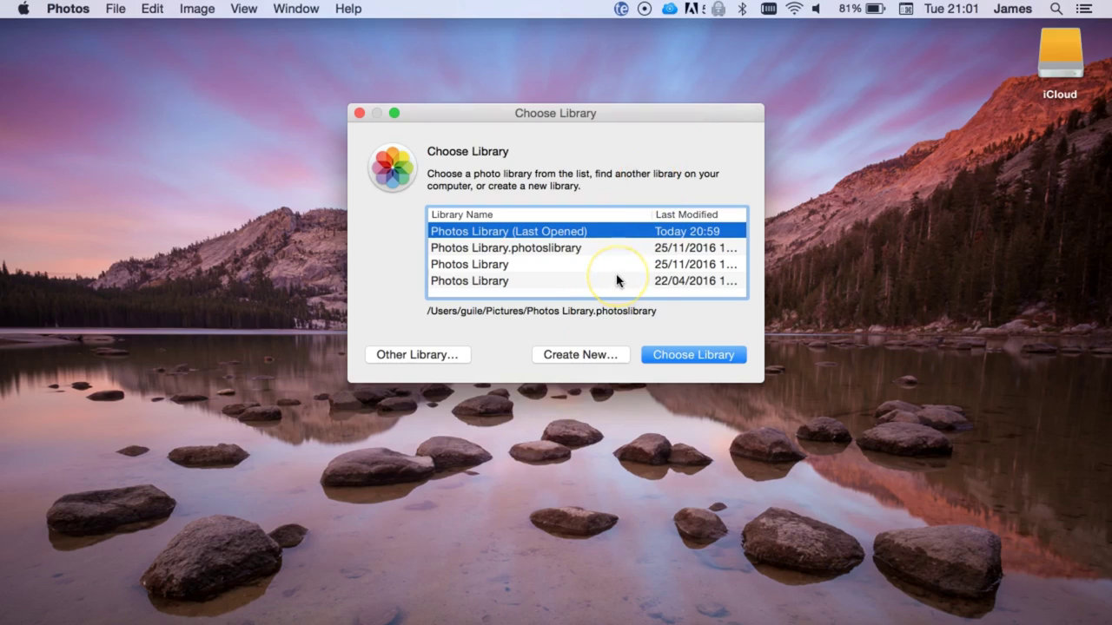
pyautogui.click(580, 355)
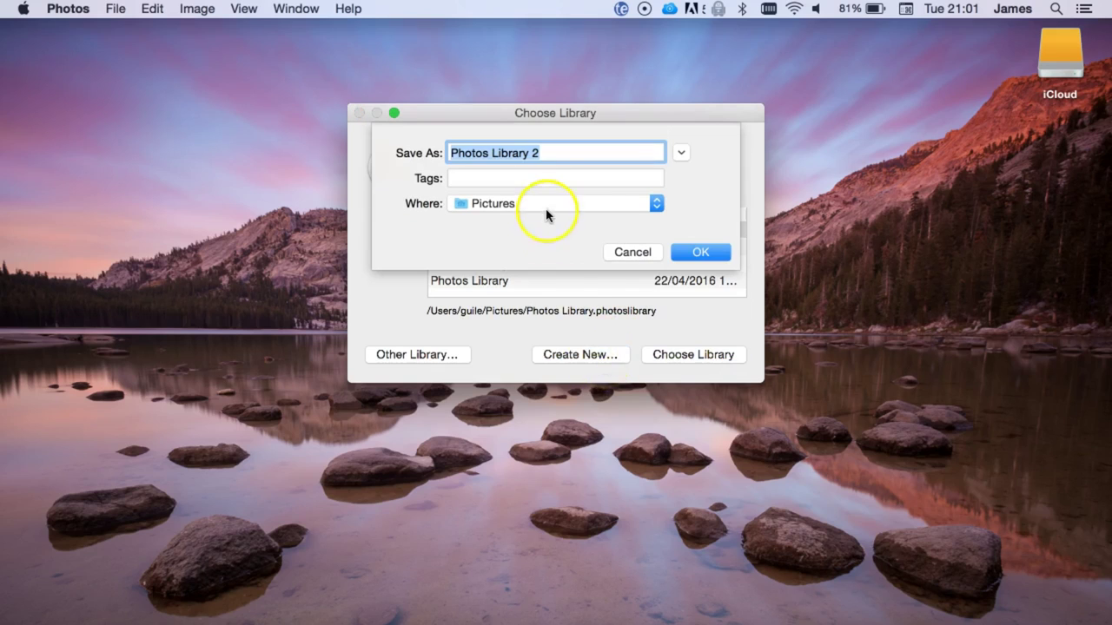
pyautogui.click(546, 208)
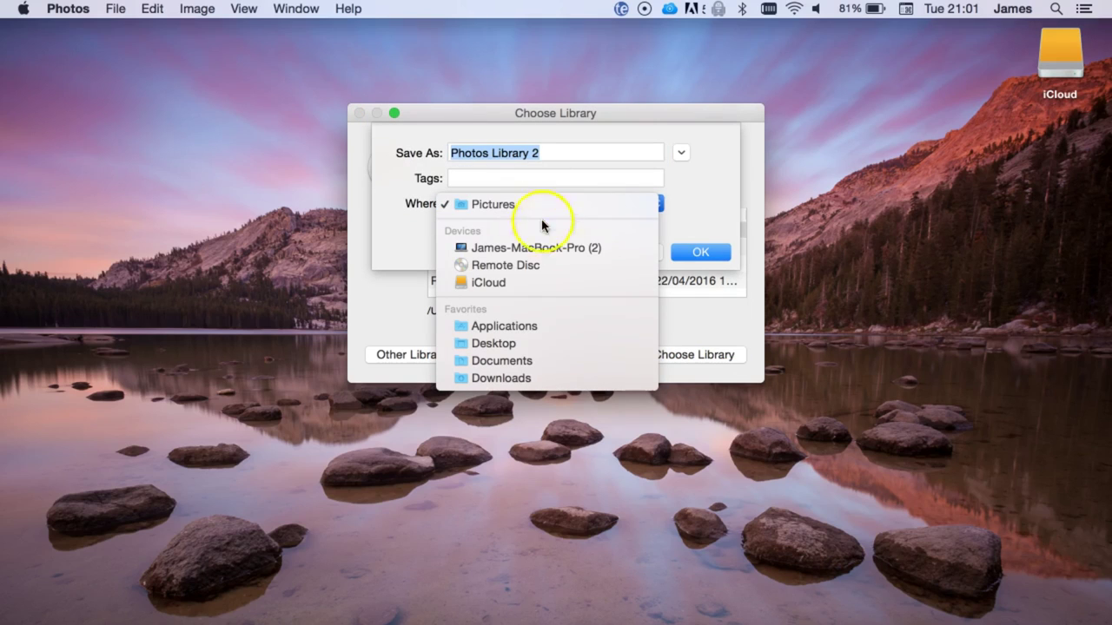
pyautogui.click(521, 283)
pyautogui.click(560, 146)
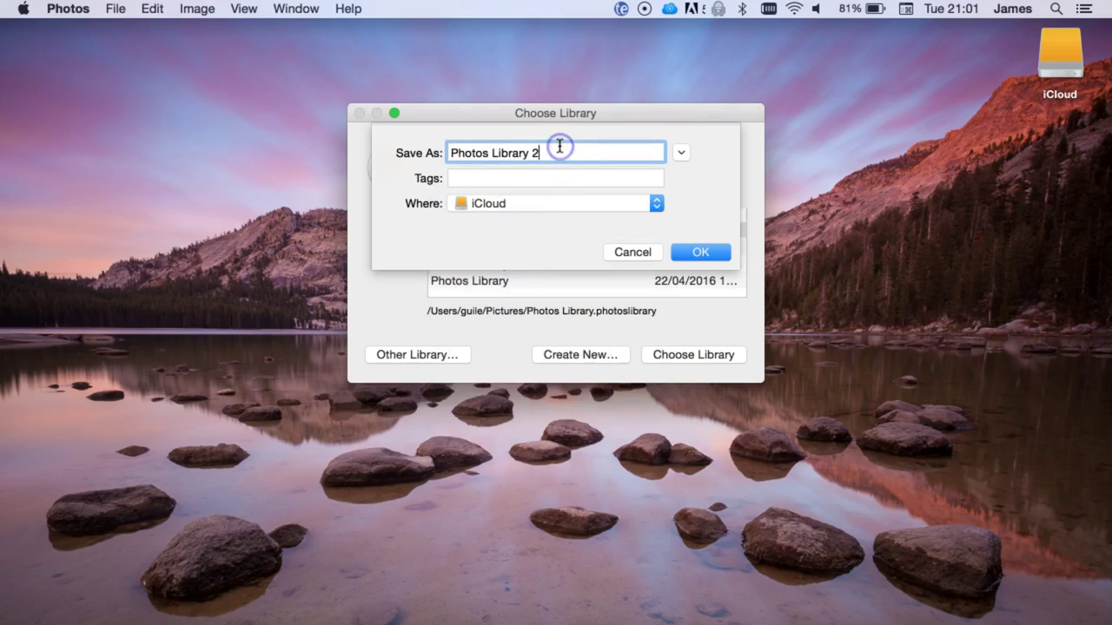
pyautogui.press('BackSpace')
pyautogui.press('BackSpace')
pyautogui.press('BackSpace')
pyautogui.write('y')
pyautogui.click(701, 252)
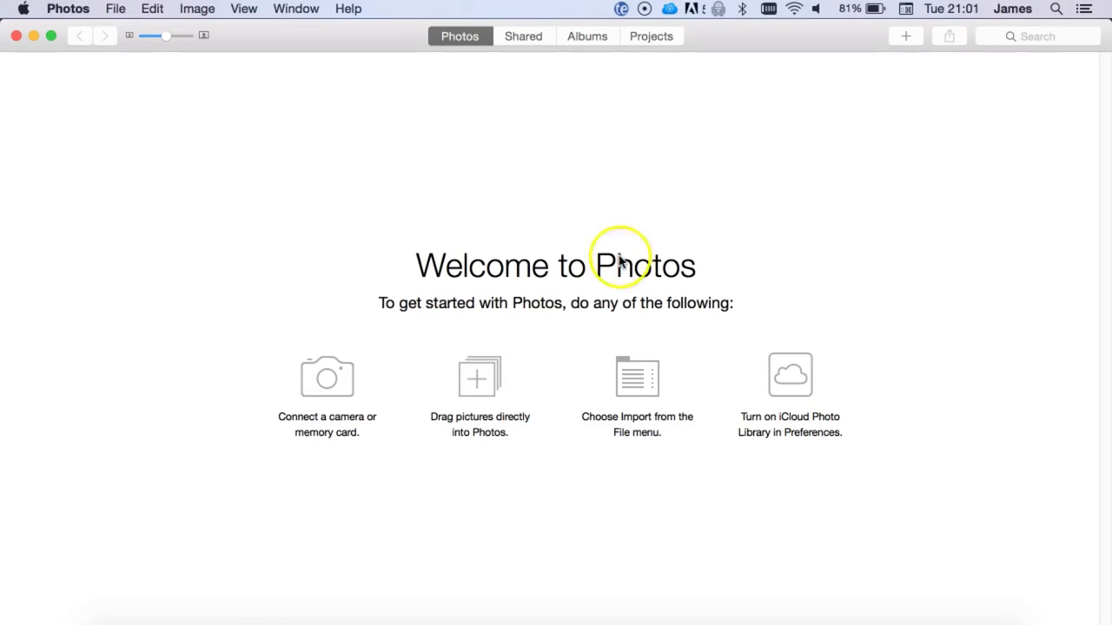
# In Photos preferences, make the iCloud-drive library the System Photo Library
pyautogui.click(64, 8)
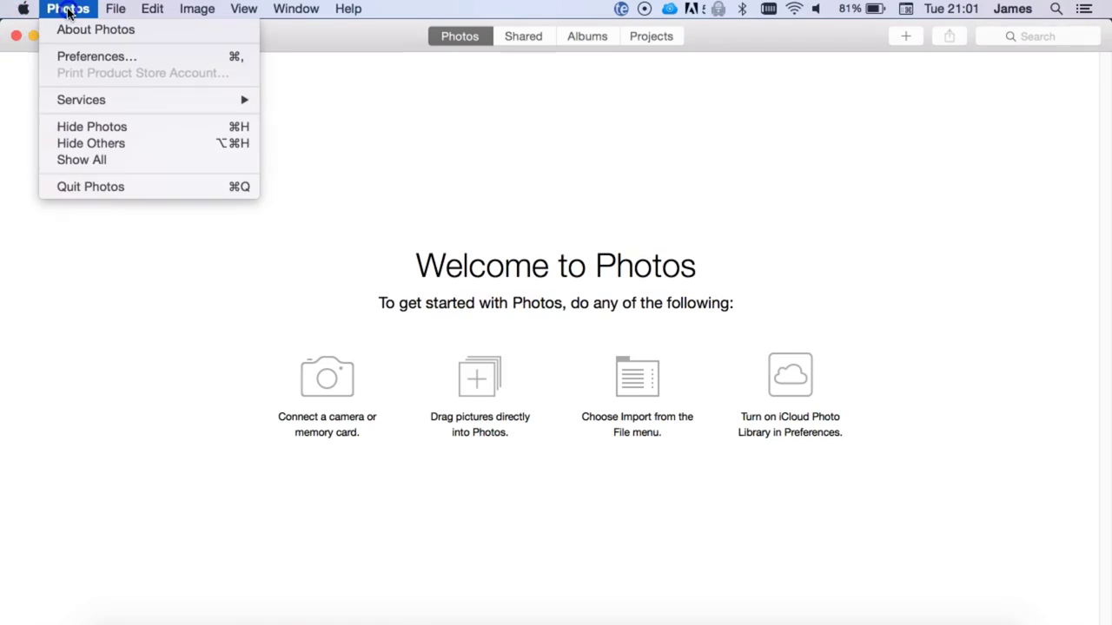
pyautogui.click(84, 57)
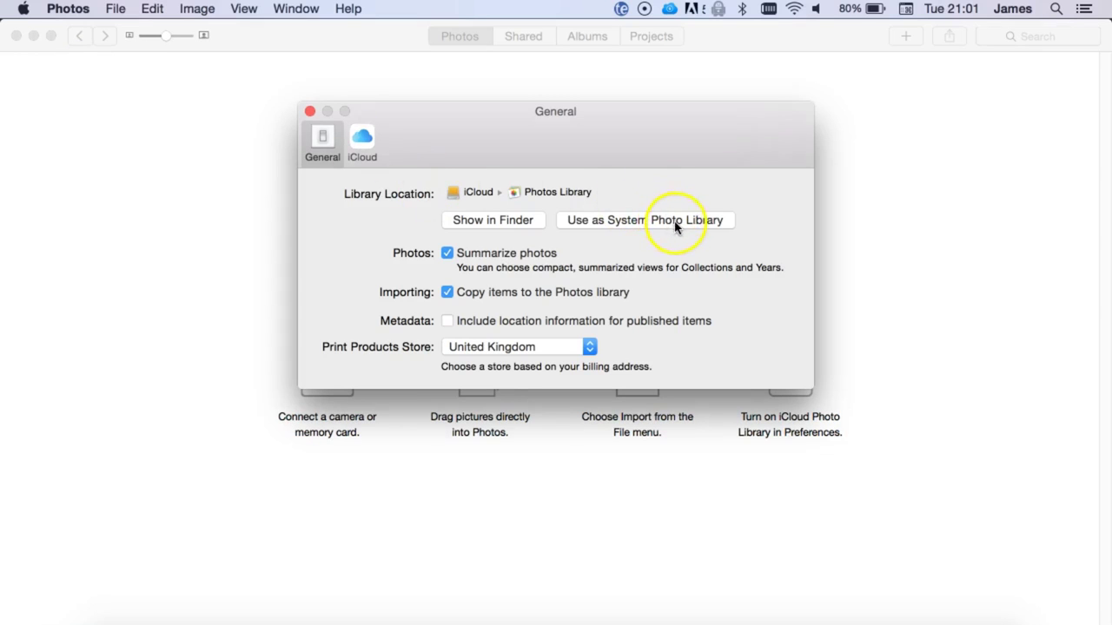
pyautogui.click(665, 226)
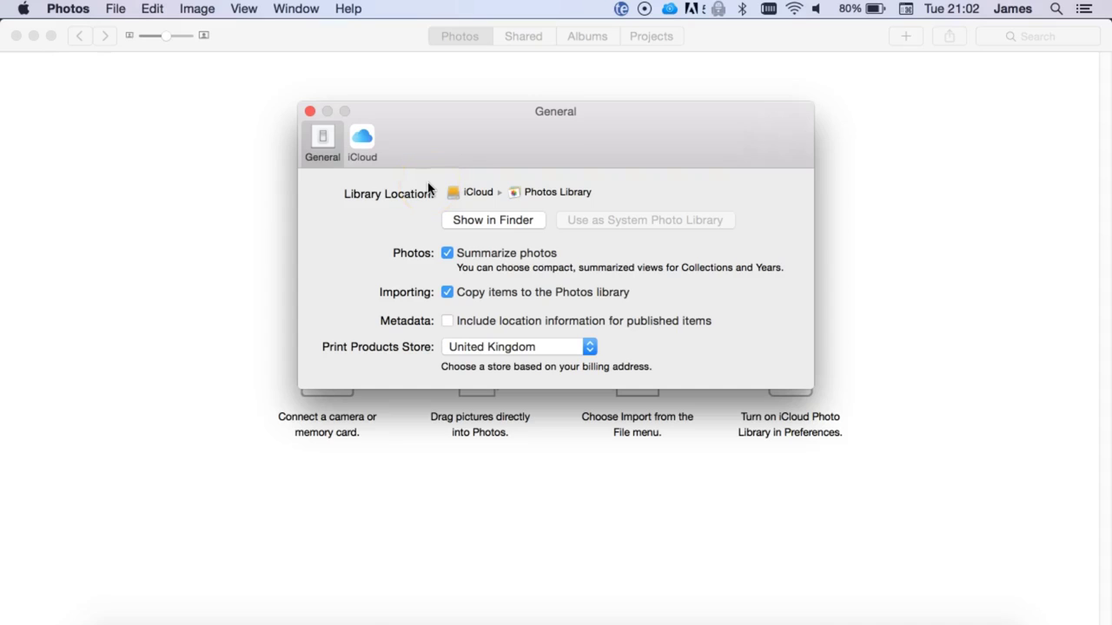
pyautogui.click(360, 154)
# Open iCloud settings via Spotlight and sign in with the account e-mail and password
pyautogui.press('super+space')
pyautogui.write('c')
pyautogui.press('BackSpace')
pyautogui.press('BackSpace')
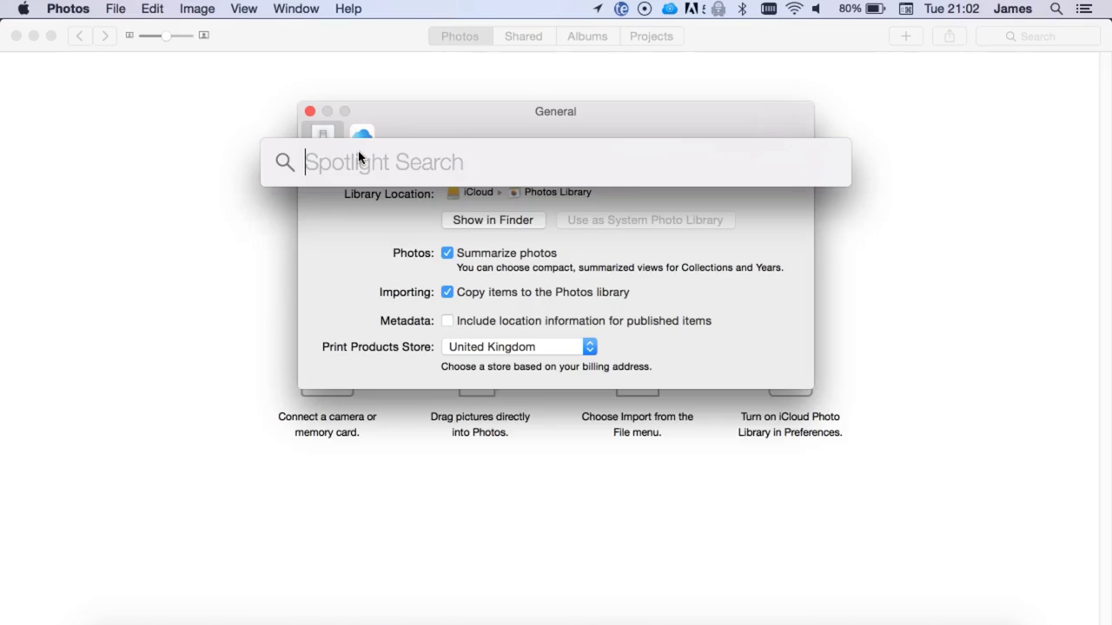
pyautogui.write('iclo')
pyautogui.press('Escape')
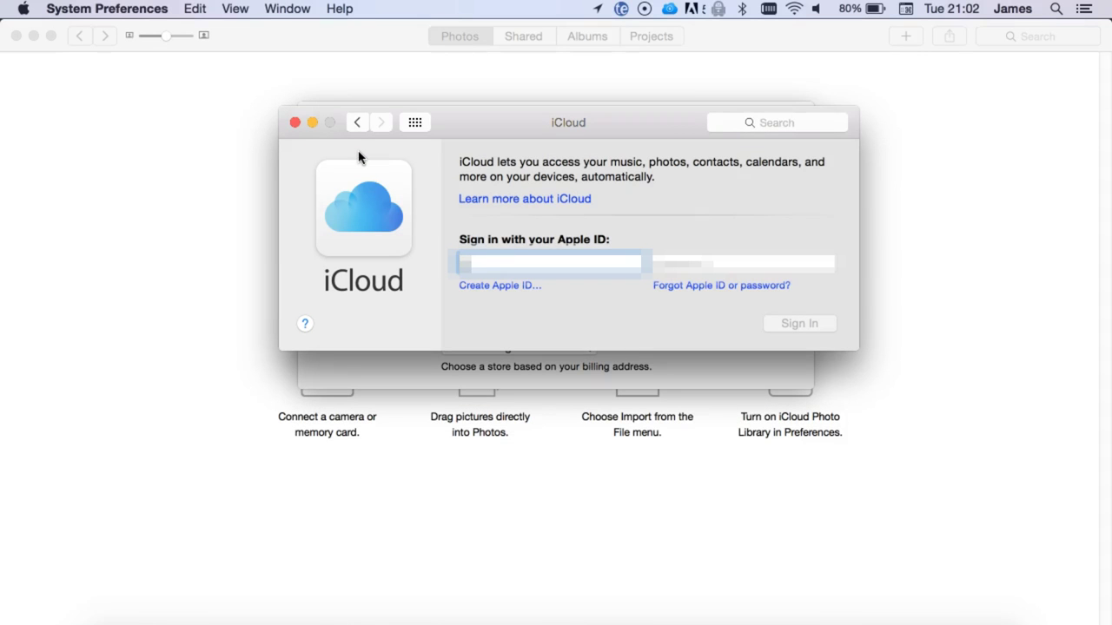
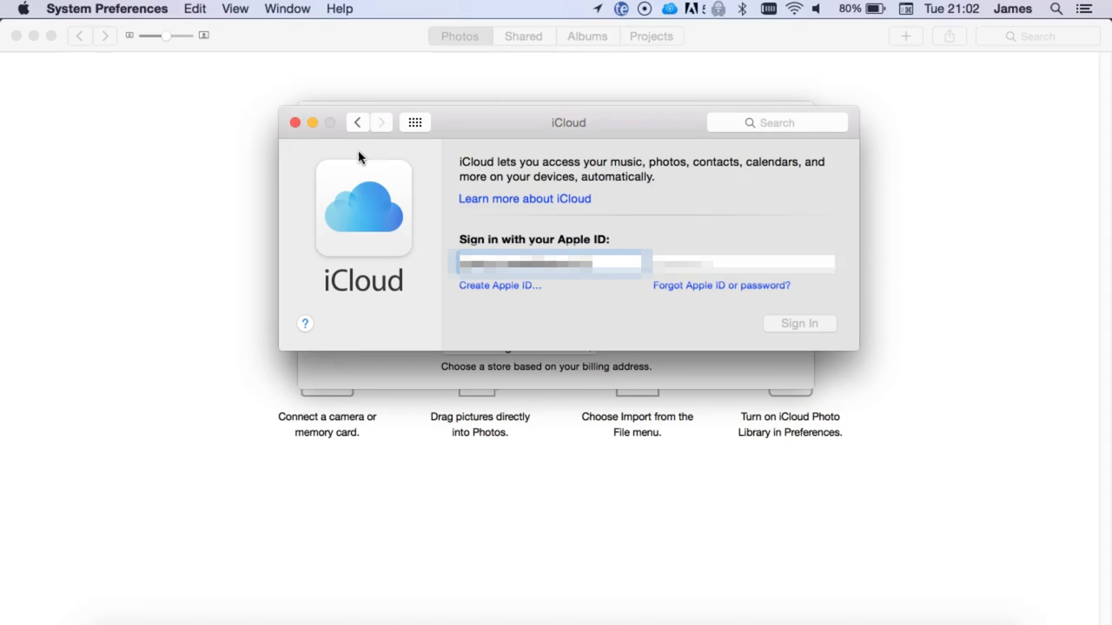
pyautogui.press('Tab')
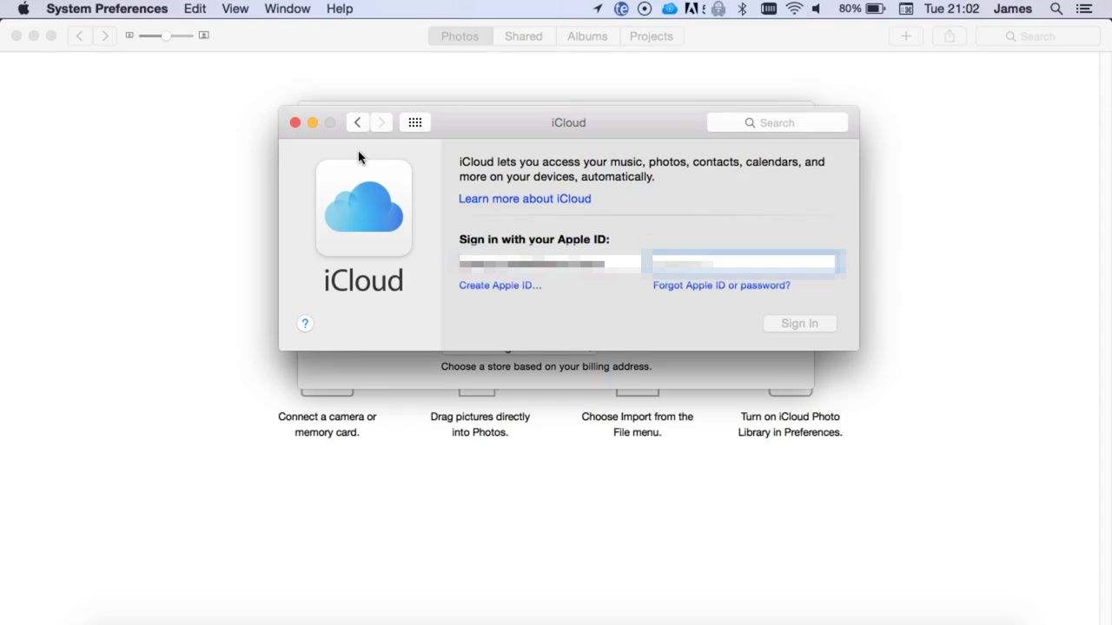
pyautogui.write('password12')
pyautogui.press('Return')
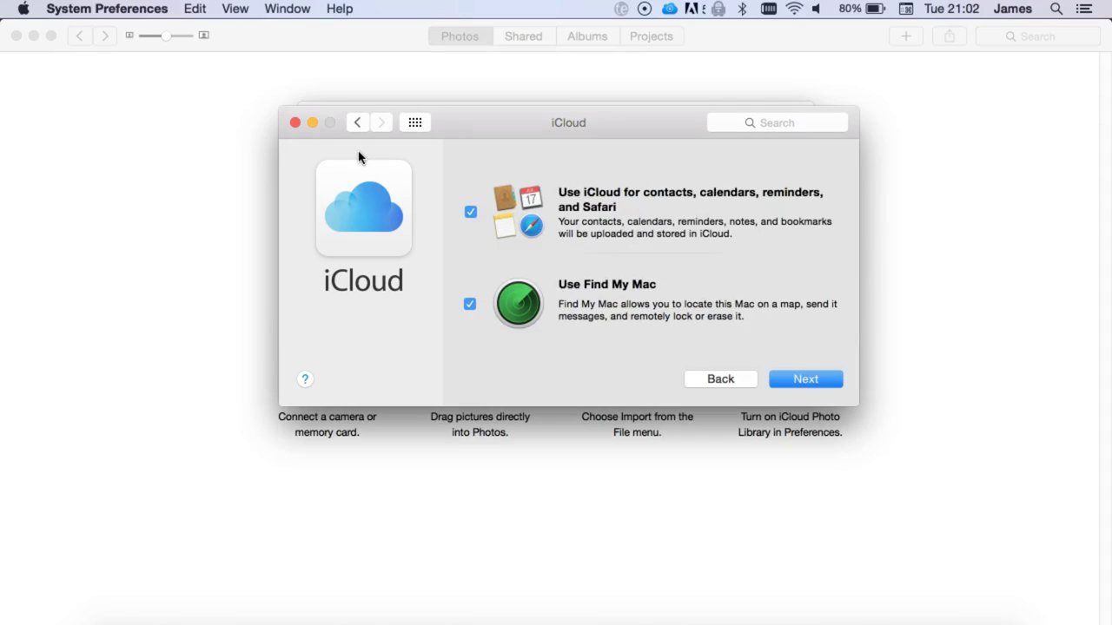
# Skip contacts and Find My Mac, turn on iCloud Photos, and close System Preferences
pyautogui.click(471, 212)
pyautogui.click(470, 305)
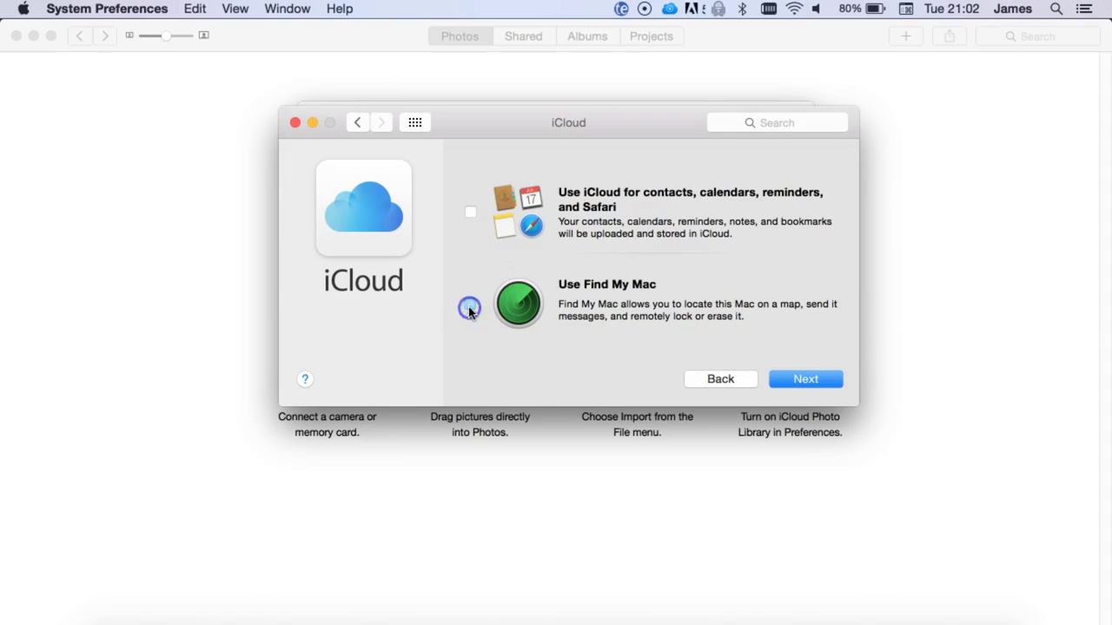
pyautogui.click(820, 382)
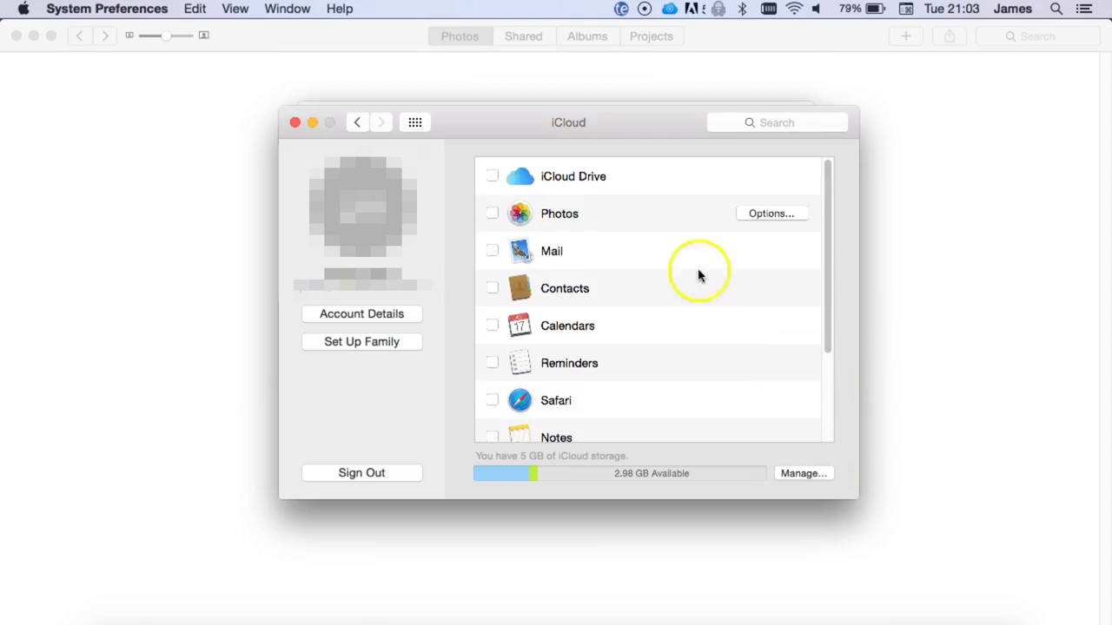
pyautogui.click(490, 215)
pyautogui.click(296, 123)
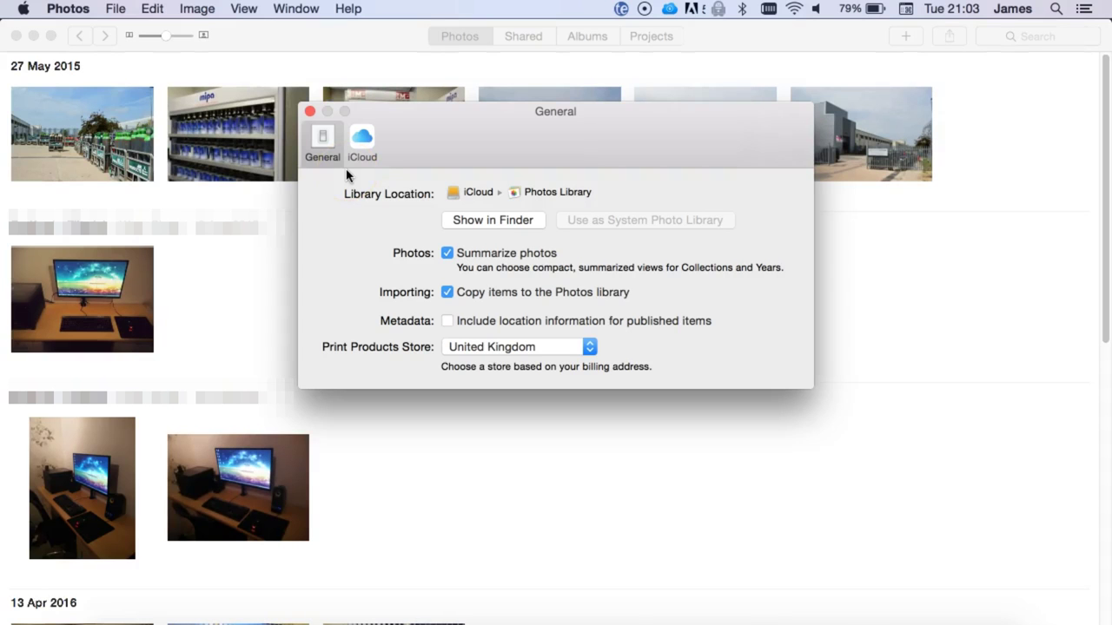
# Select Download Originals to this Mac under the Photos iCloud preferences
pyautogui.click(361, 150)
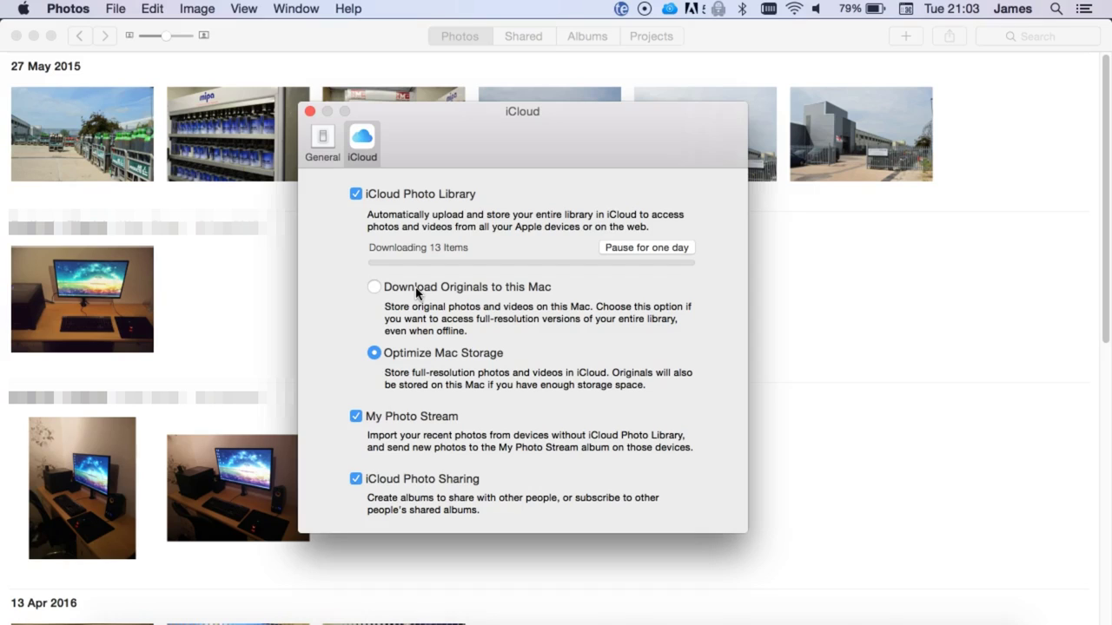
pyautogui.click(416, 290)
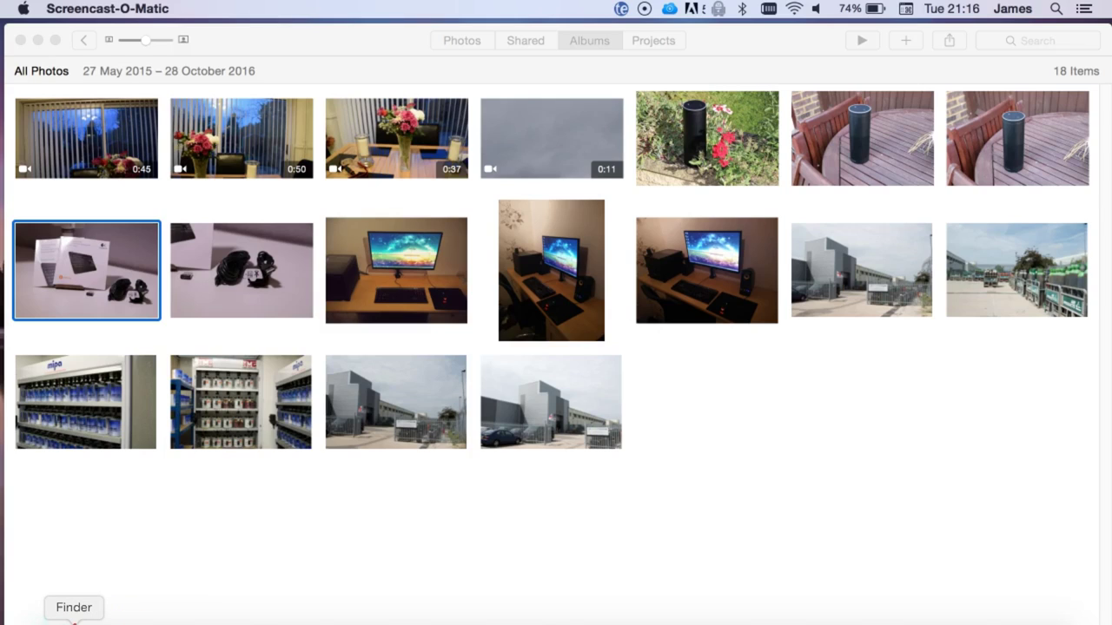
# Show the Photos Library package contents on the iCloud drive in column view
pyautogui.click(74, 620)
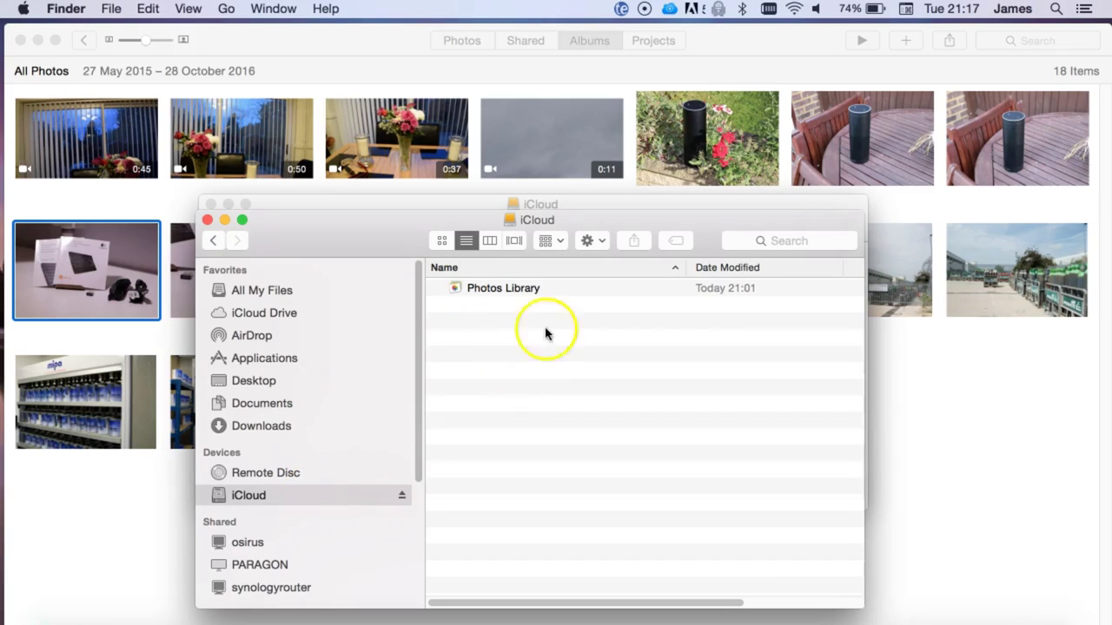
pyautogui.rightClick(512, 294)
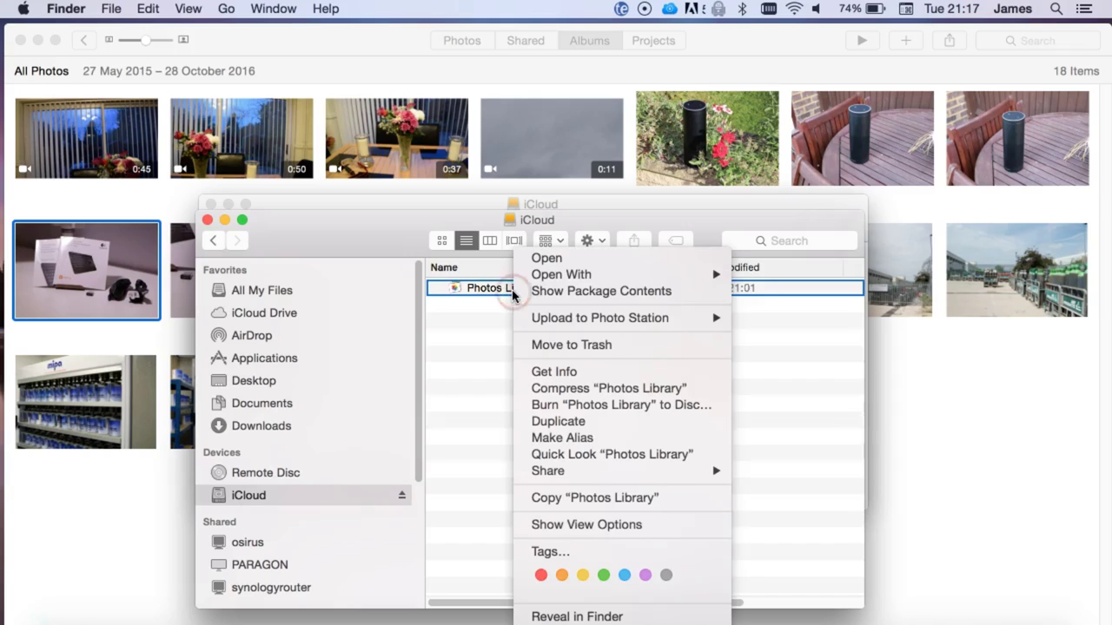
pyautogui.click(581, 293)
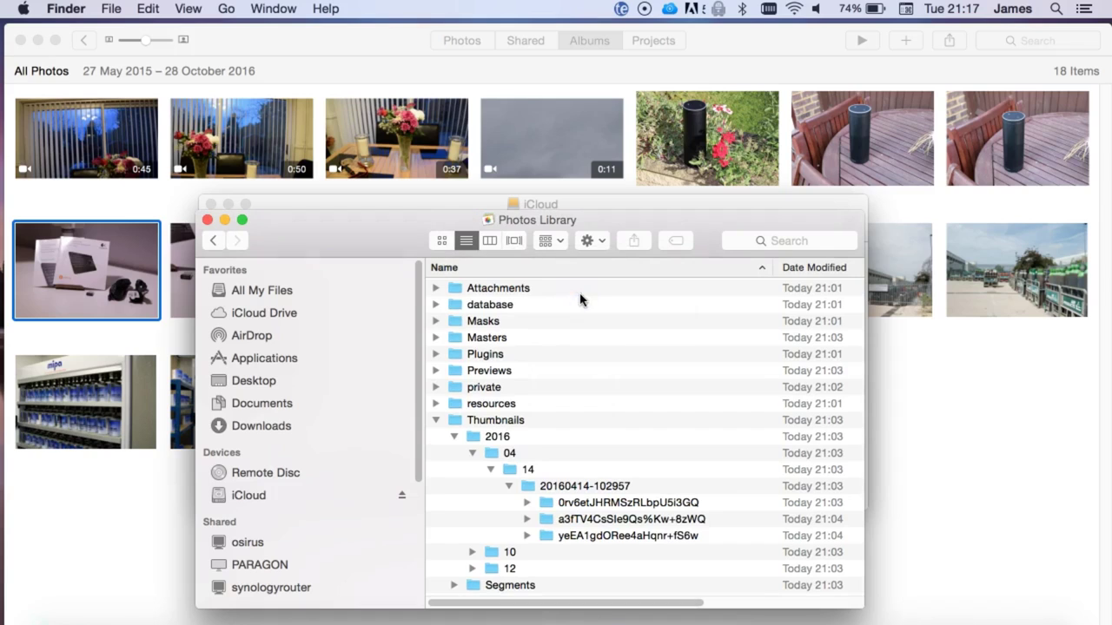
pyautogui.click(490, 242)
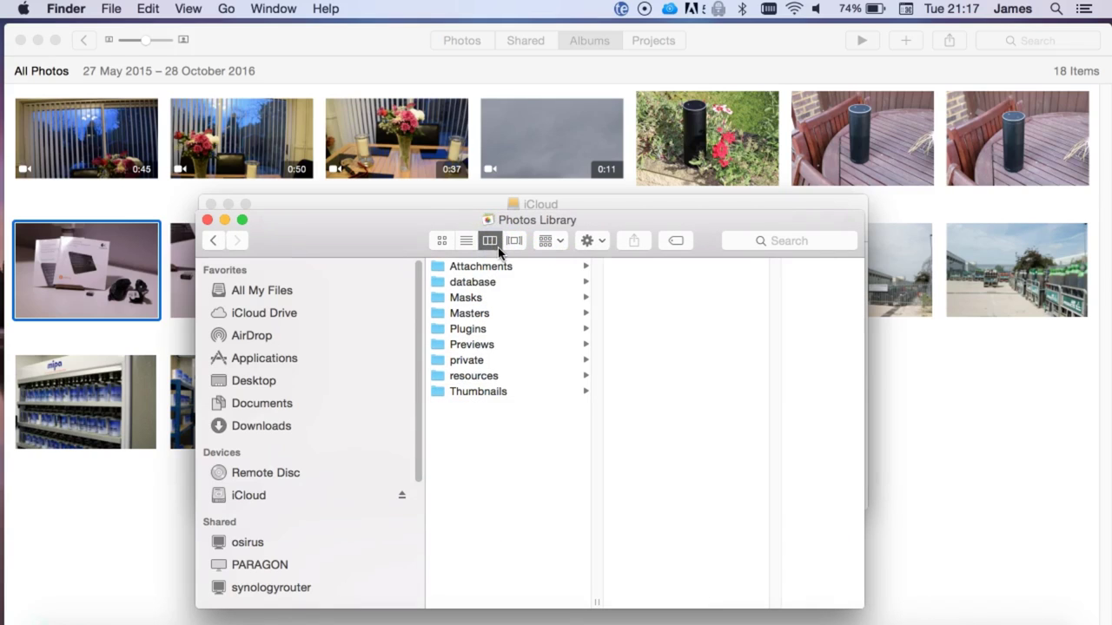
pyautogui.click(483, 314)
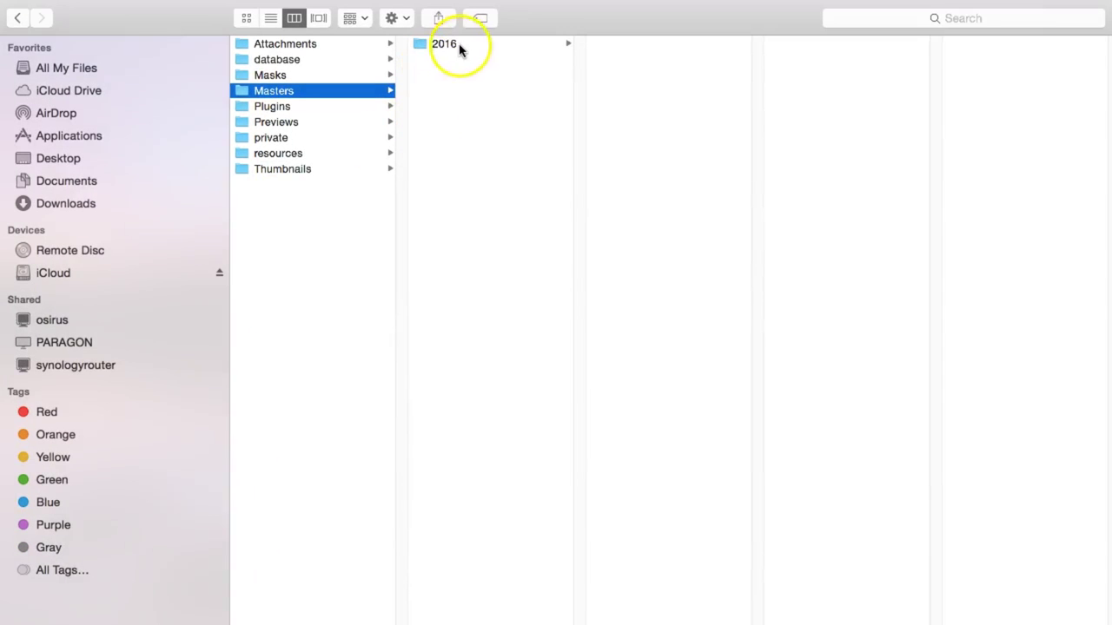
pyautogui.click(461, 47)
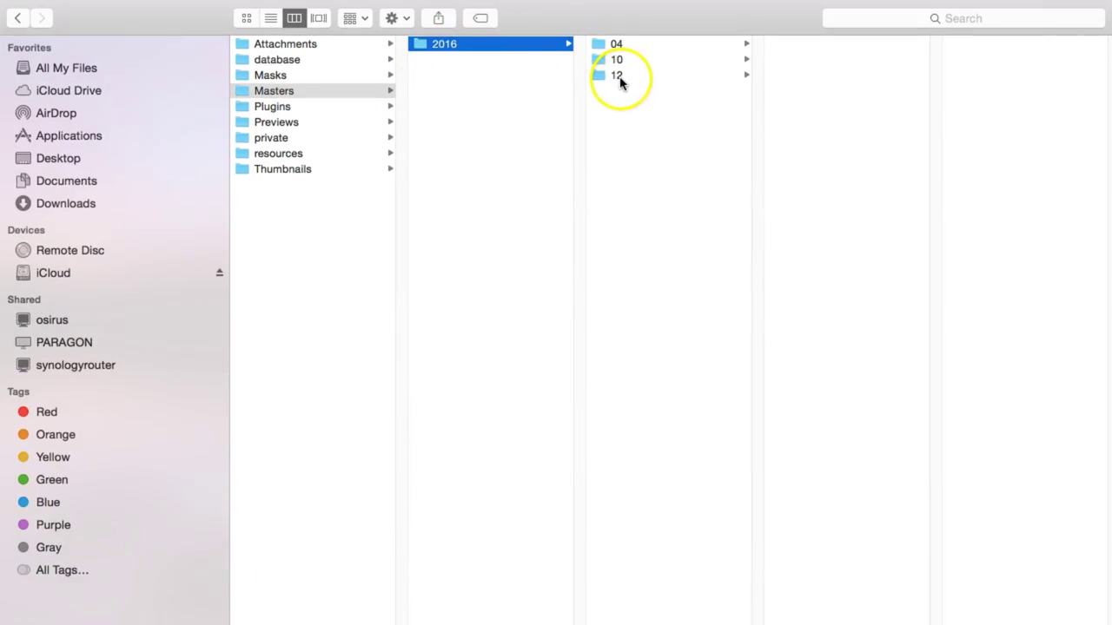
pyautogui.click(618, 77)
pyautogui.click(787, 43)
pyautogui.click(1012, 44)
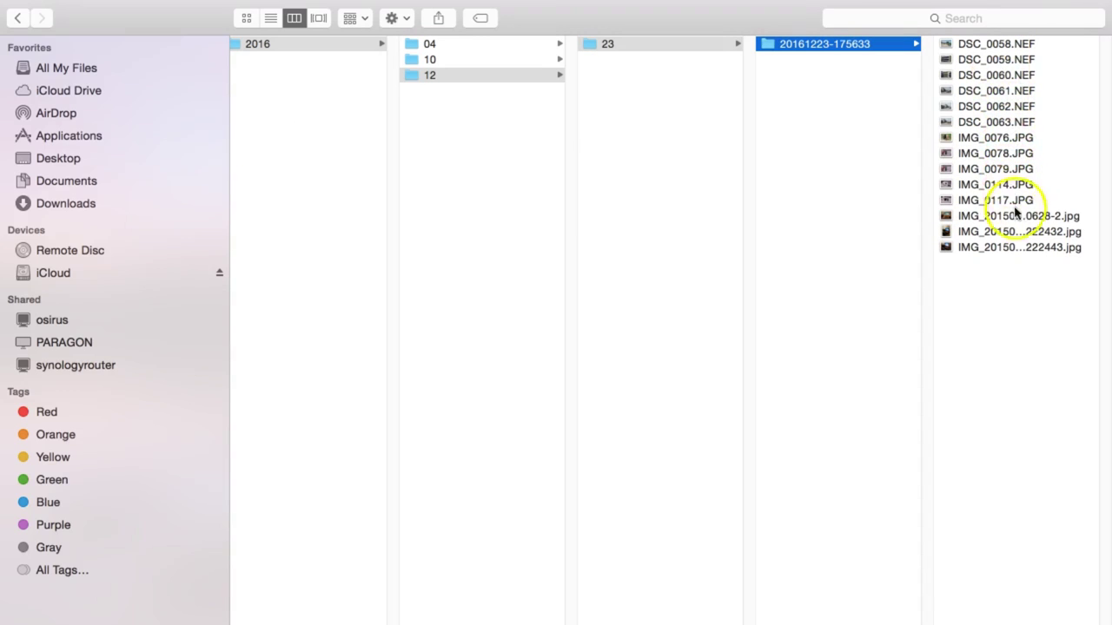
# Preview IMG_0078.JPG and IMG_20150806_220628-2.jpg, then exit full screen
pyautogui.click(996, 153)
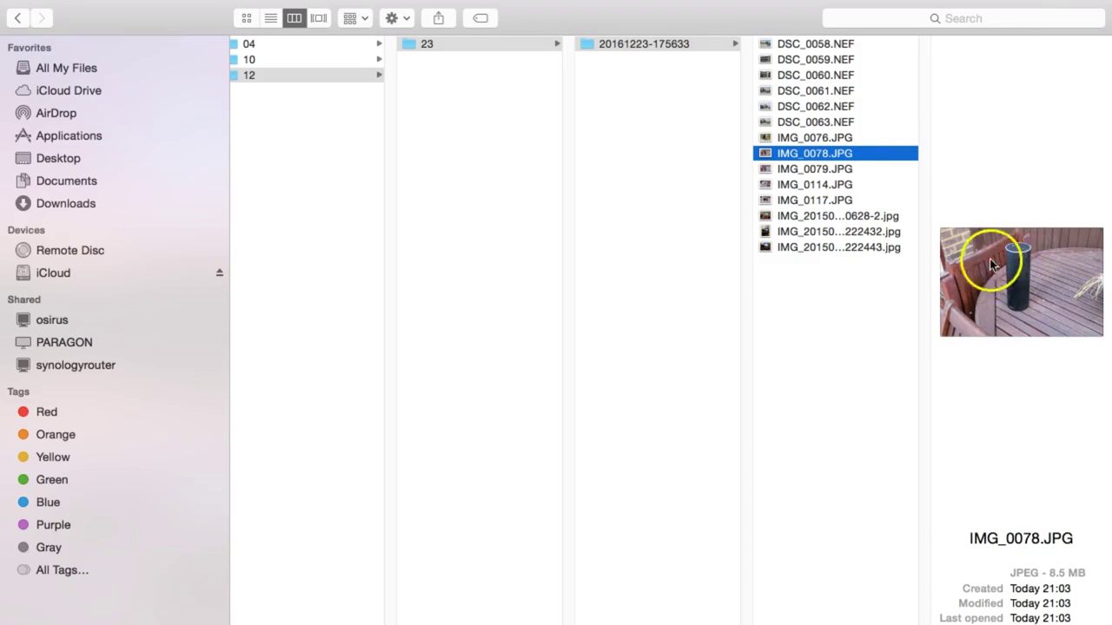
pyautogui.click(819, 219)
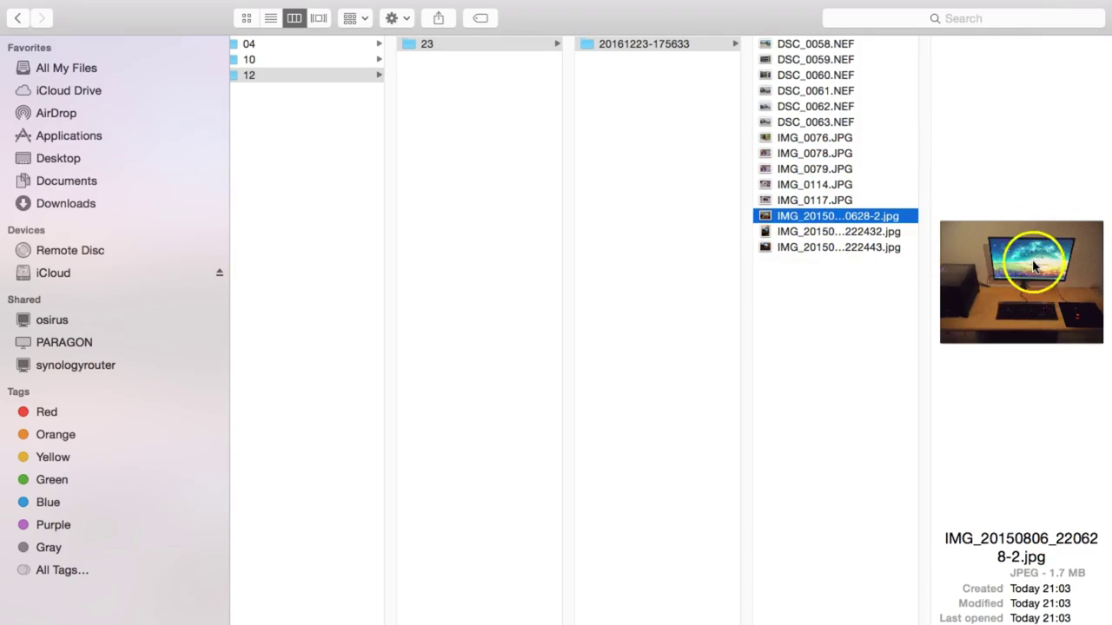
pyautogui.click(1049, 310)
pyautogui.click(46, 27)
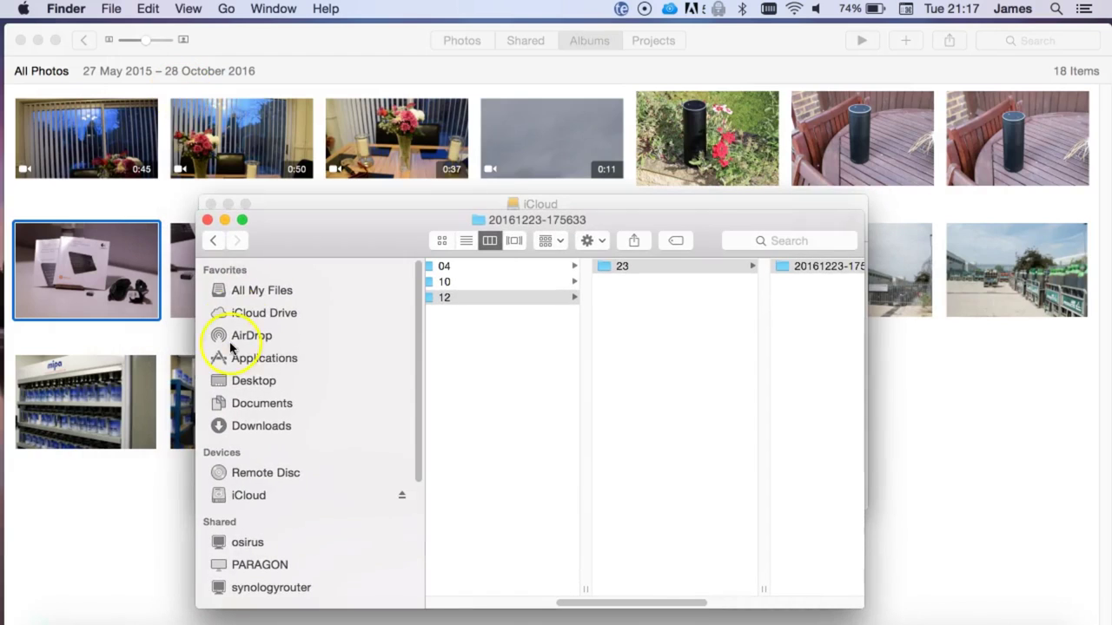
# Return to Photos and select all 18 synced items in All Photos
pyautogui.click(157, 484)
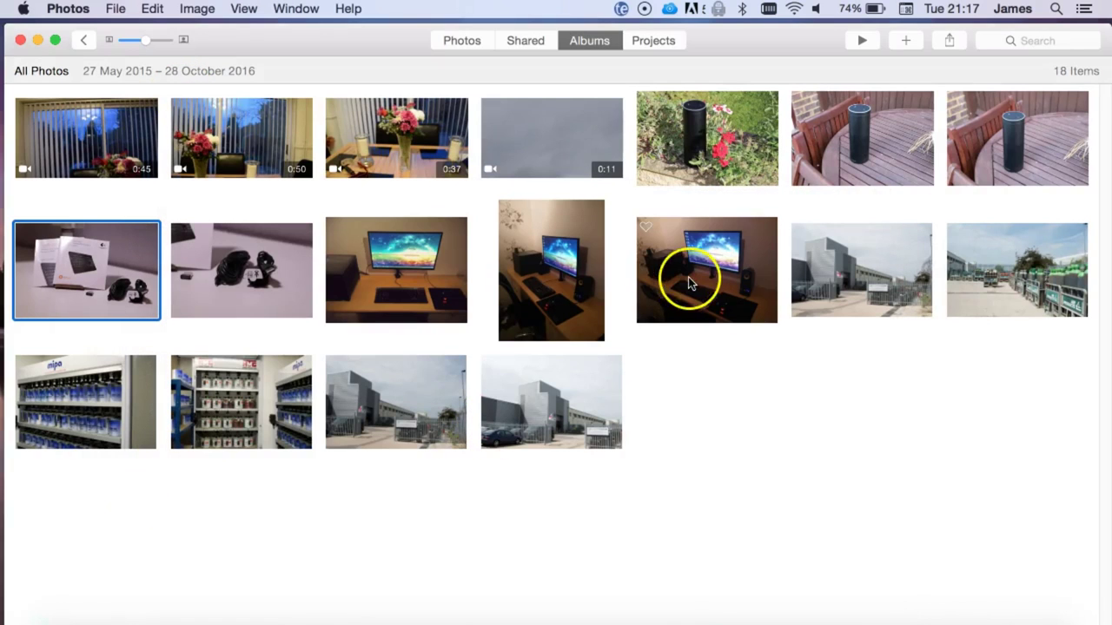
pyautogui.press('super+Tab')
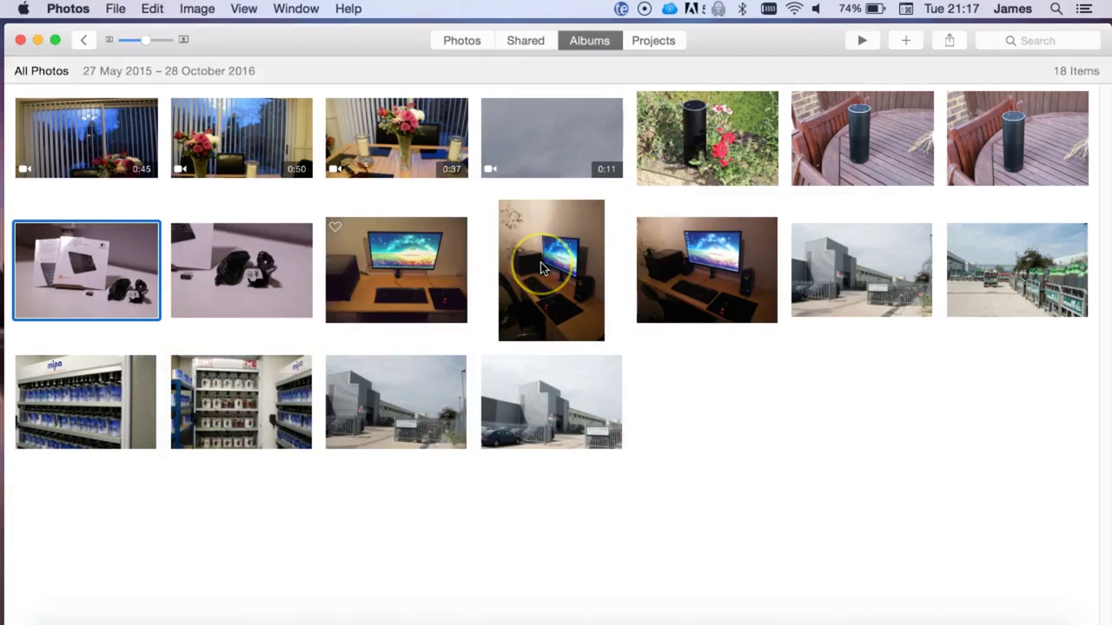
pyautogui.press('super+a')
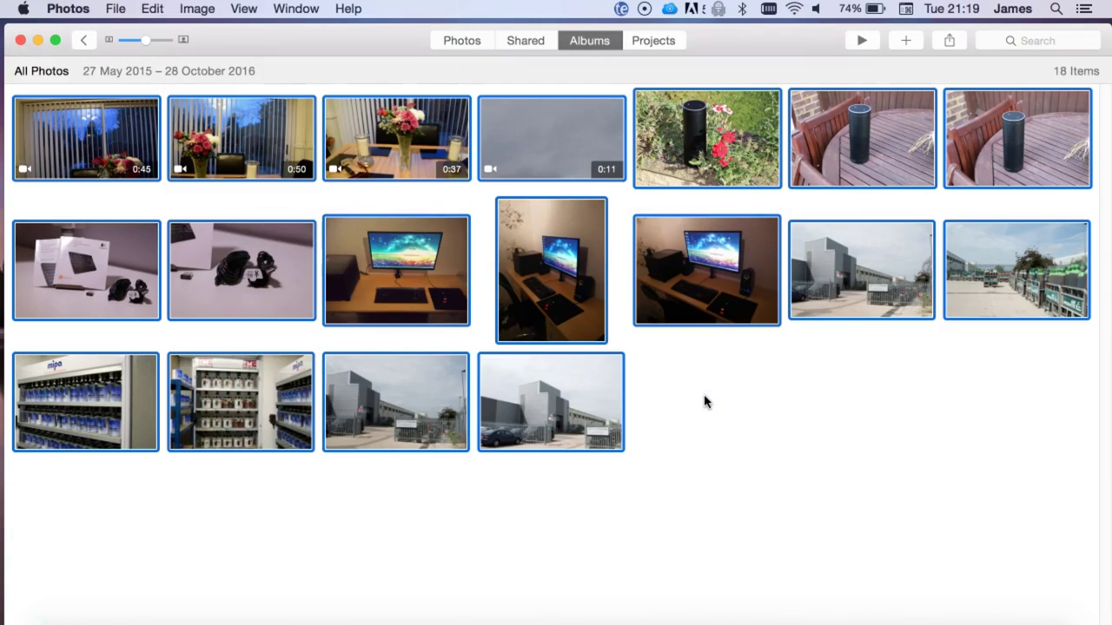